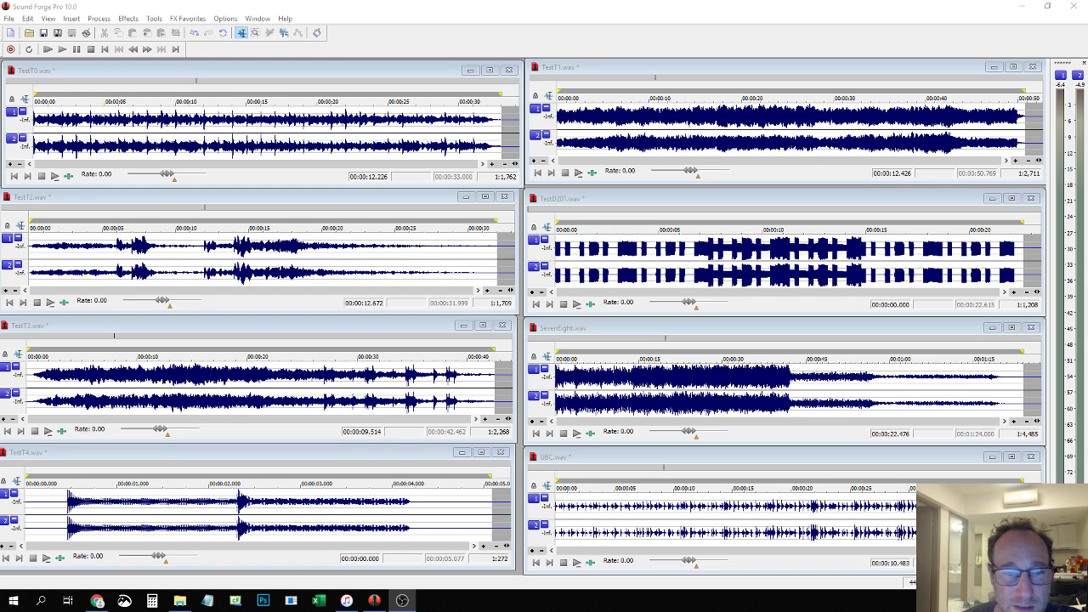
Make TestT0.wav the active window among the eight tiled drafts.
{"action": "left_click", "coordinate": [298, 76]}
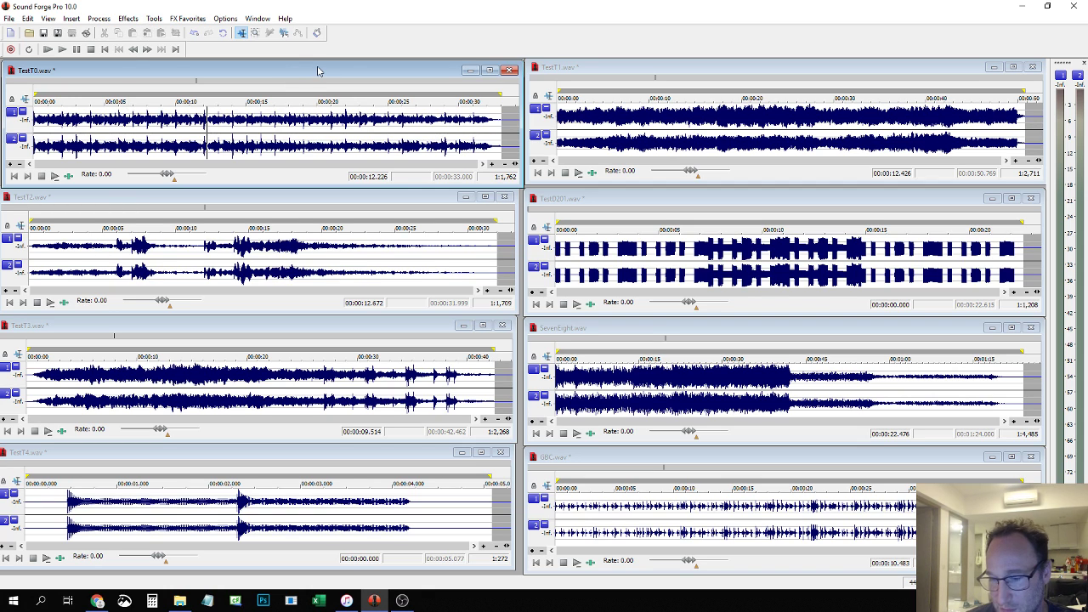
Play TestT0.wav and lower the speaker volume twice during playback.
{"action": "key", "text": "XF86AudioLowerVolume"}
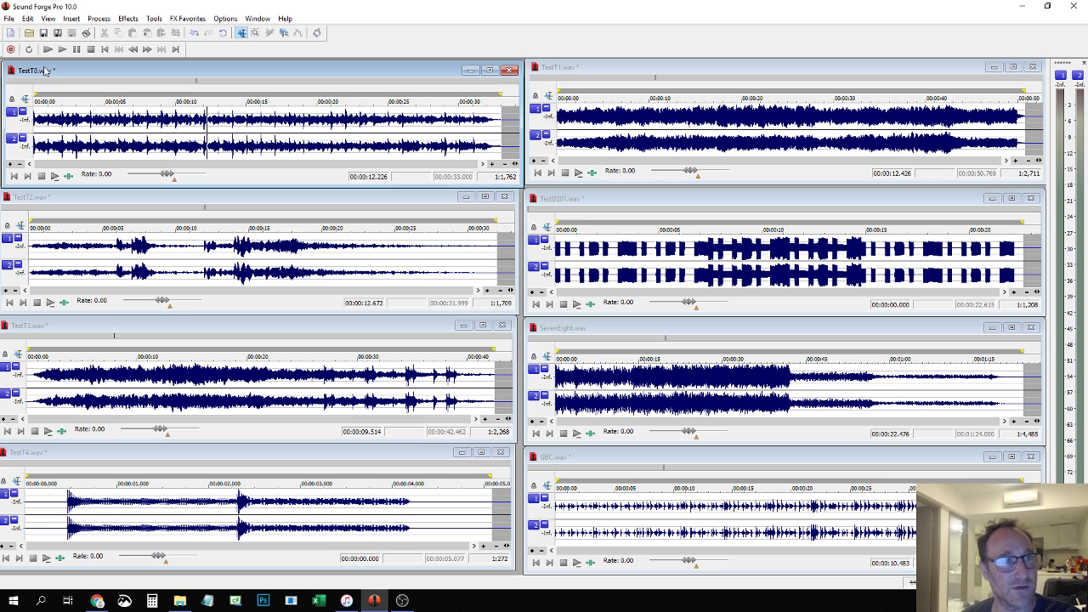
{"action": "left_click", "coordinate": [62, 49]}
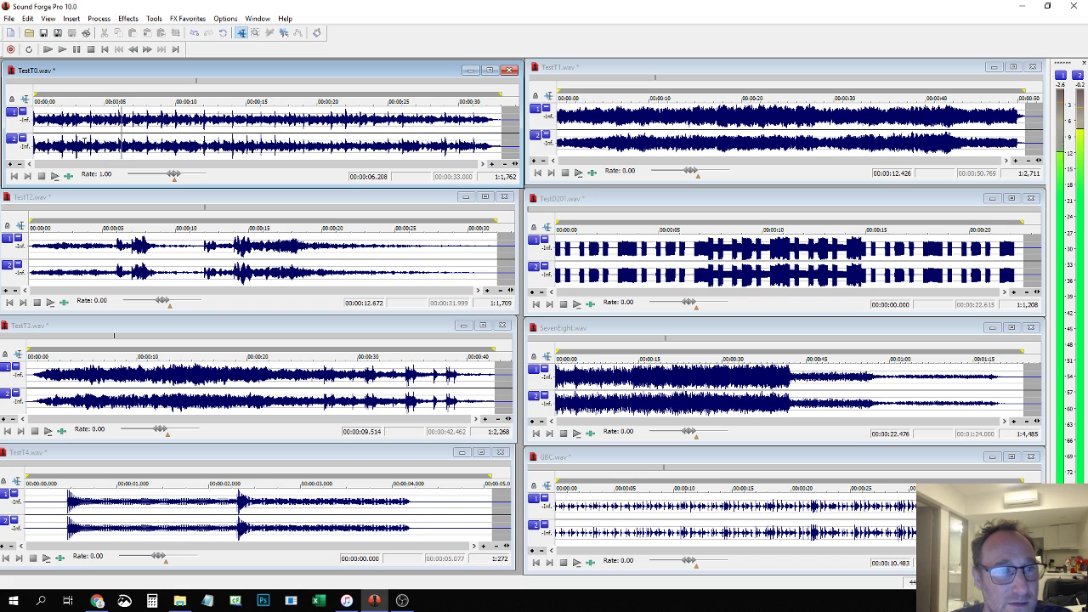
{"action": "key", "text": "XF86AudioLowerVolume"}
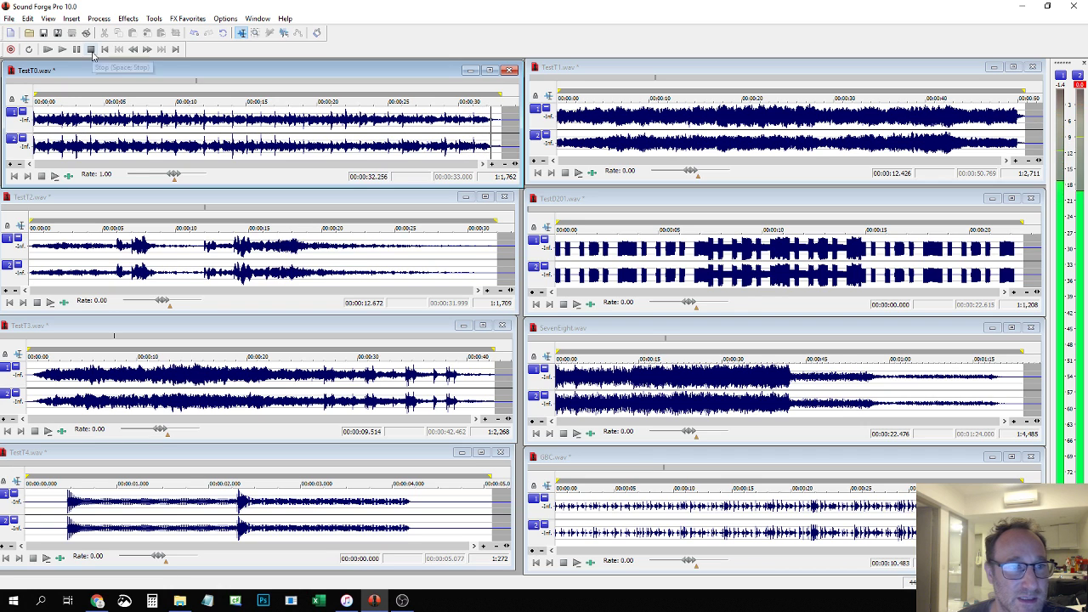
Stop TestT0.wav, then play TestT1.wav, a 51-second draft.
{"action": "left_click", "coordinate": [92, 49]}
{"action": "left_click", "coordinate": [611, 71]}
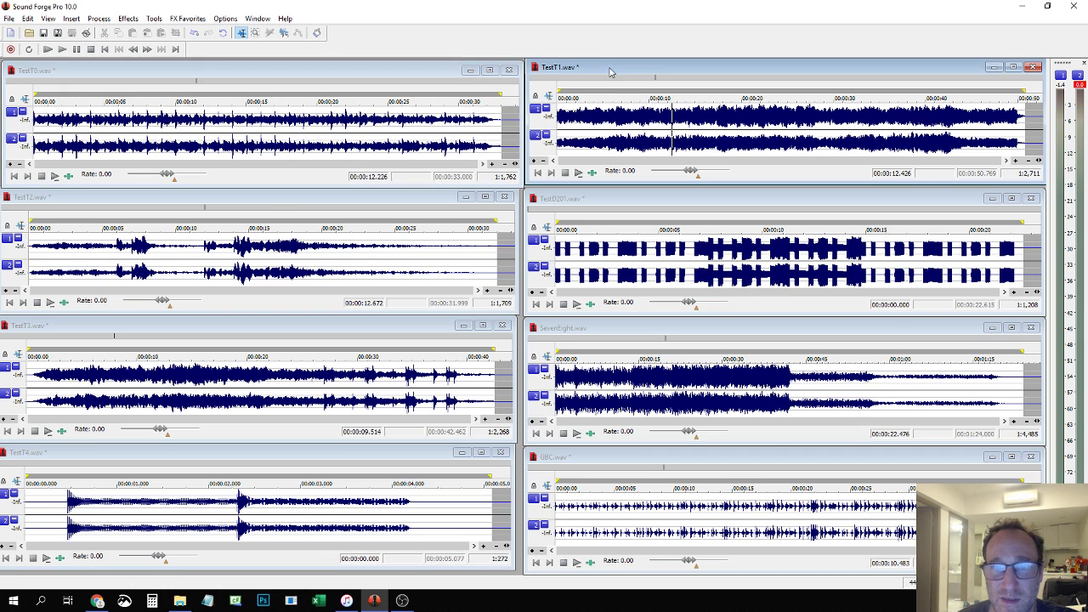
{"action": "left_click", "coordinate": [48, 49]}
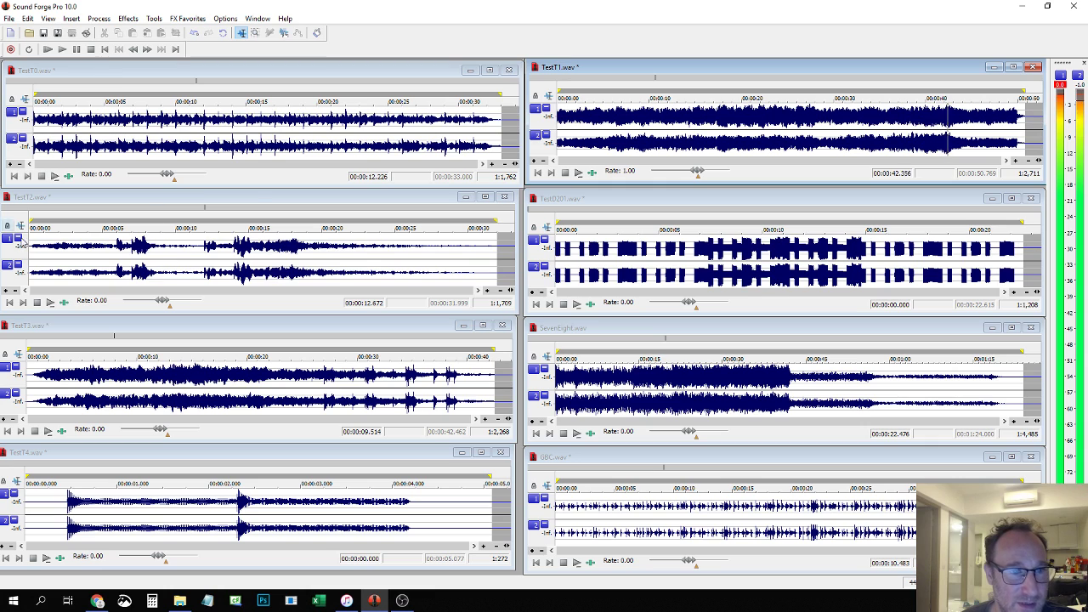
Play the 32-second TestT2.wav draft from its beginning.
{"action": "left_click", "coordinate": [255, 197]}
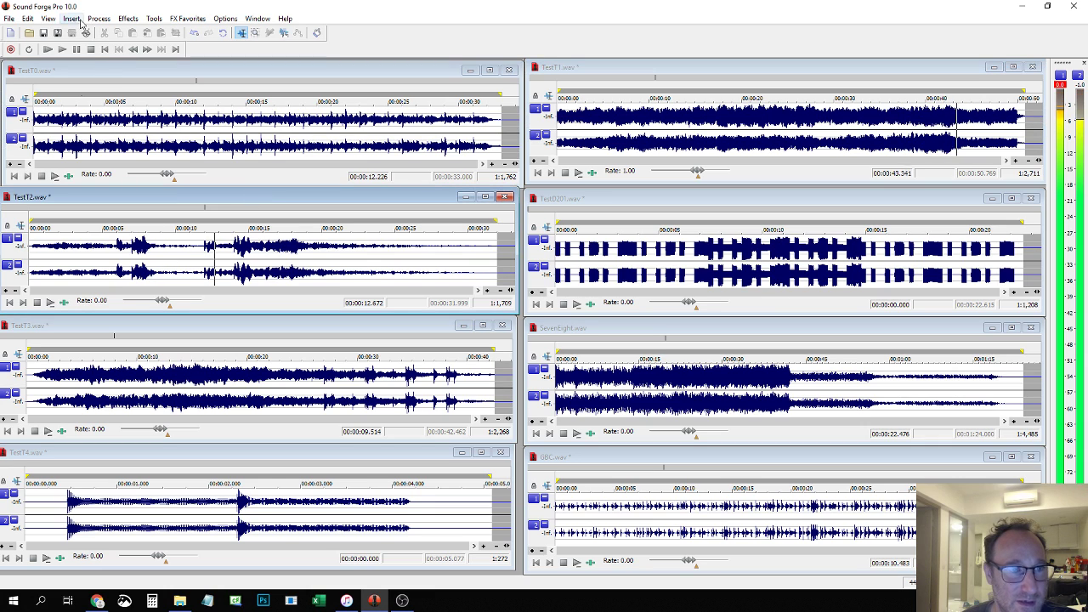
{"action": "left_click", "coordinate": [48, 49]}
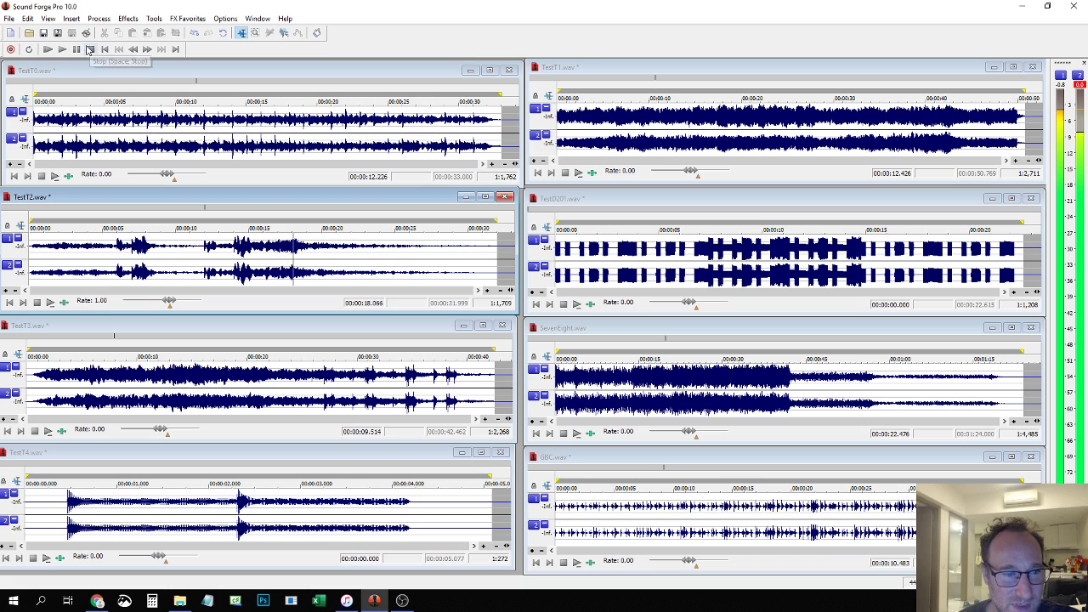
Stop TestT2.wav, then play the 42-second TestT3.wav draft.
{"action": "left_click", "coordinate": [36, 302]}
{"action": "left_click", "coordinate": [123, 328]}
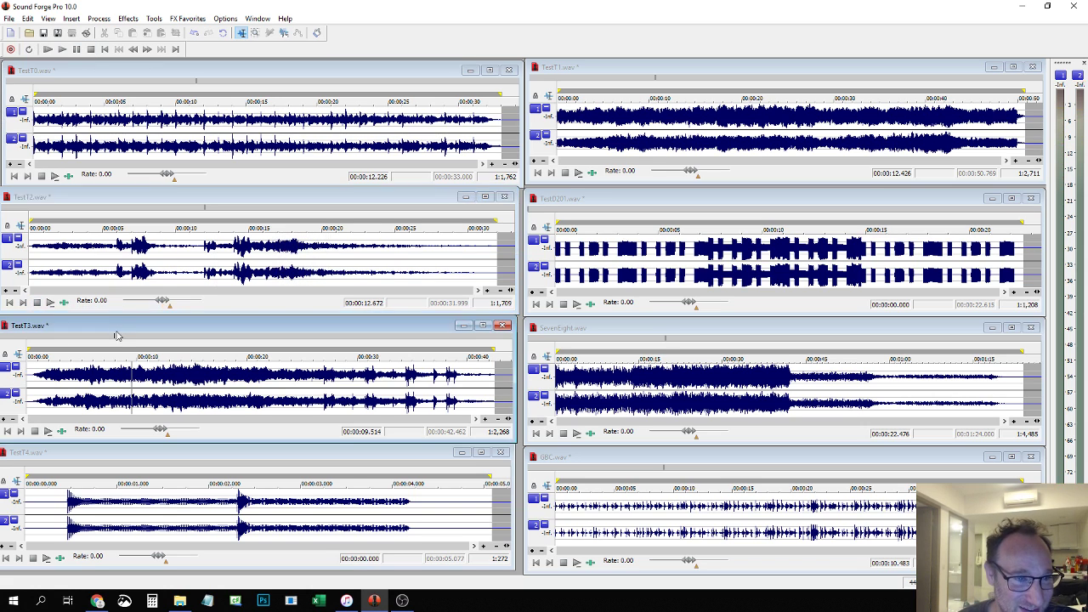
{"action": "left_click", "coordinate": [48, 49]}
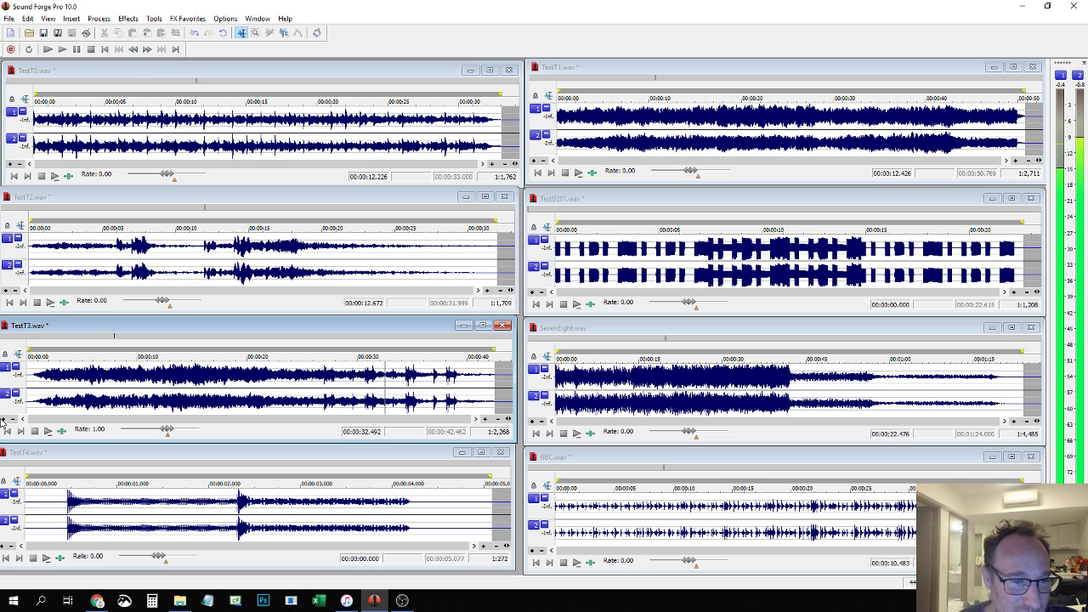
Stop TestT3.wav, then play and stop the five-second TestT4.wav draft.
{"action": "left_click", "coordinate": [37, 432]}
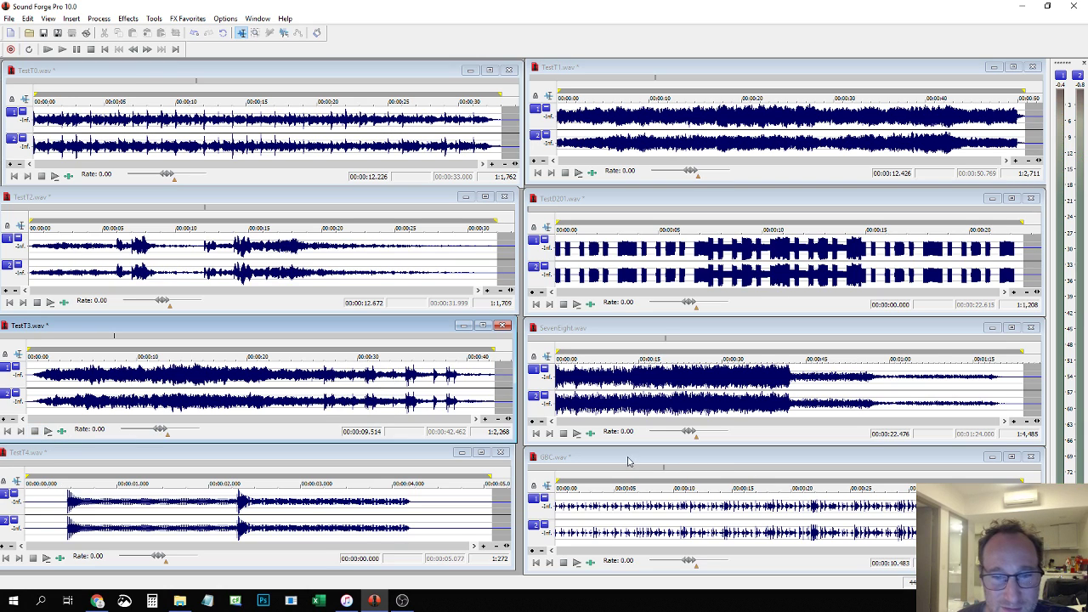
{"action": "left_click", "coordinate": [185, 463]}
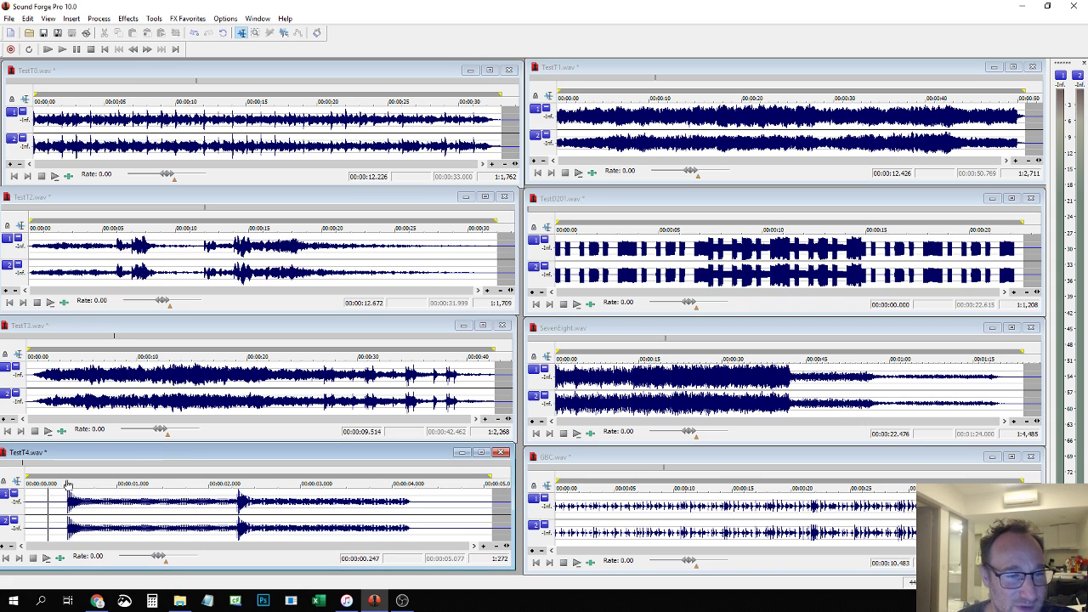
{"action": "left_click", "coordinate": [47, 49]}
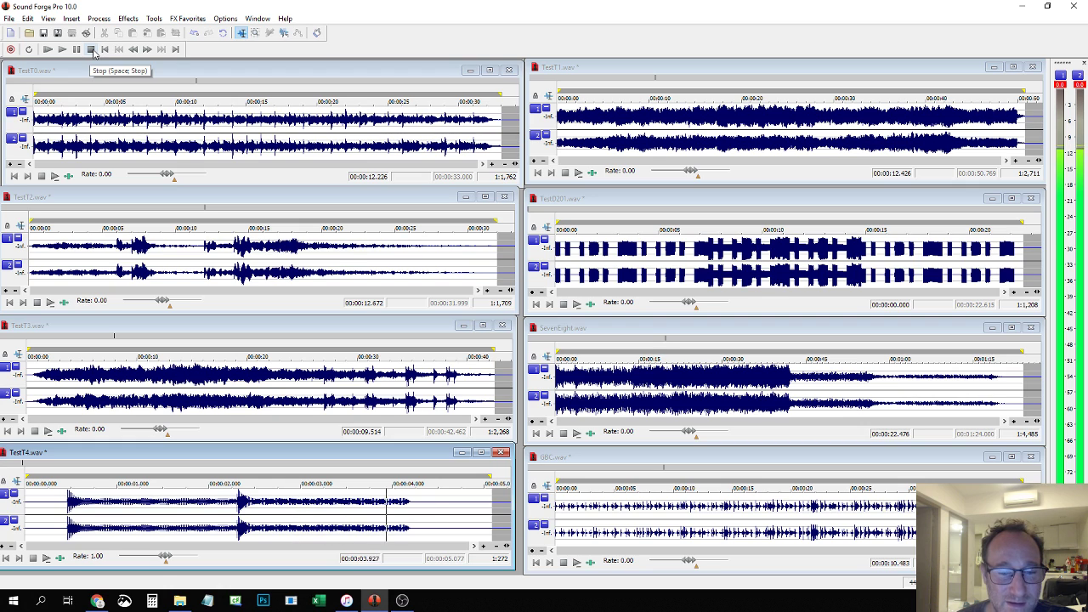
{"action": "left_click", "coordinate": [92, 49]}
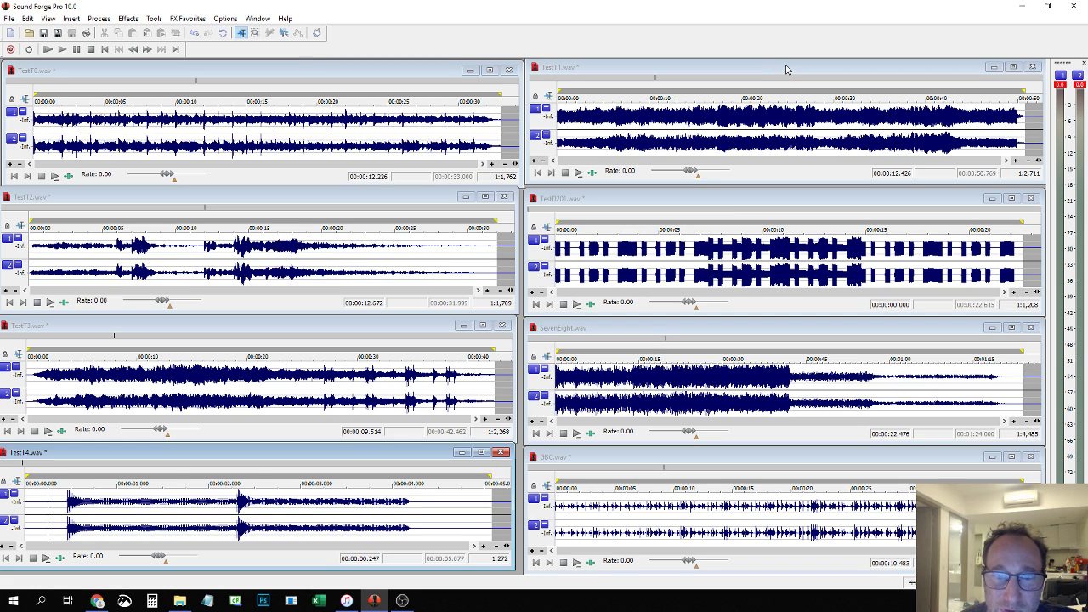
Play the 23-second TestD201.wav draft to about 15 seconds, then stop it.
{"action": "left_click", "coordinate": [687, 201]}
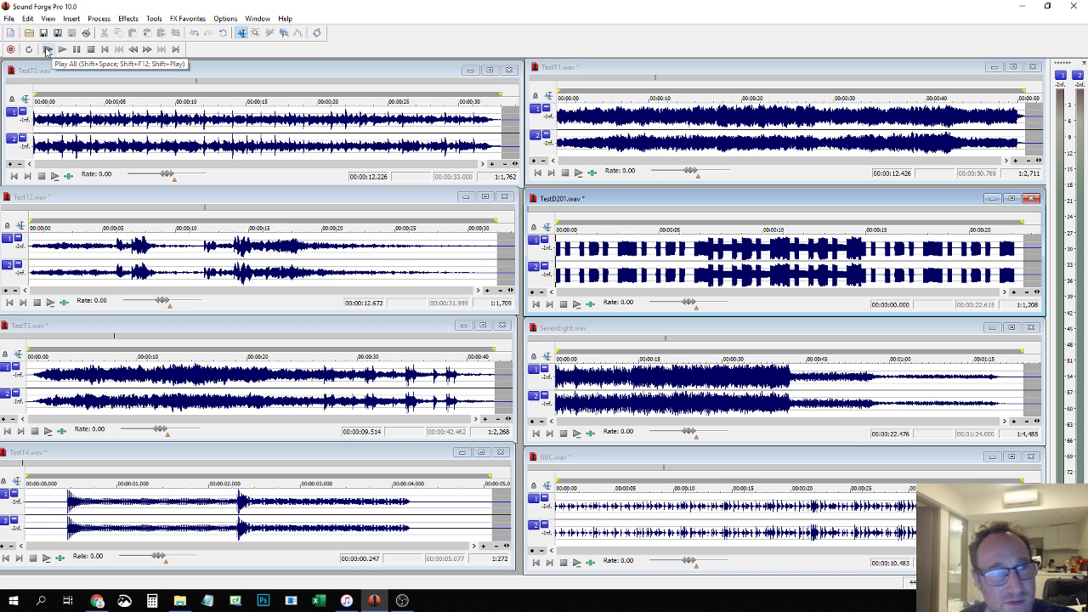
{"action": "left_click", "coordinate": [47, 49]}
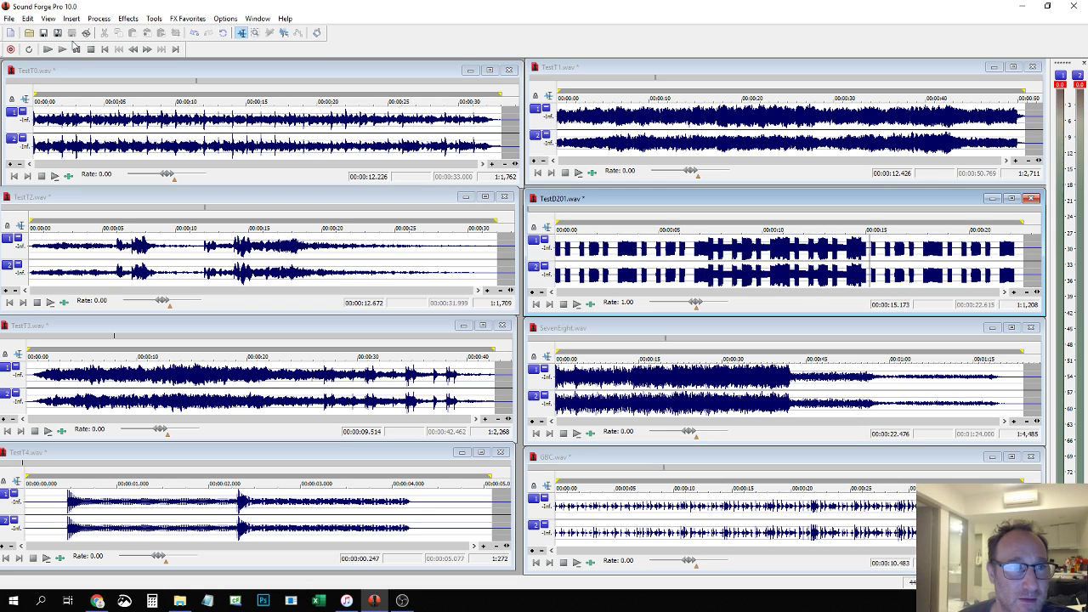
{"action": "left_click", "coordinate": [90, 49]}
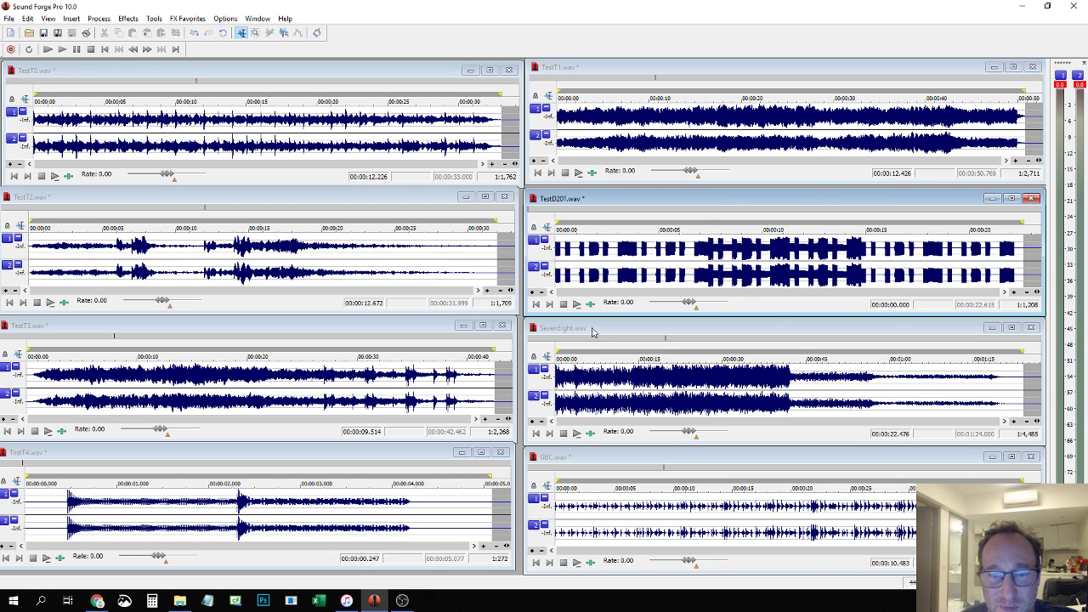
Apply Process > Normalize to GBC.wav, then play it from the start.
{"action": "left_click", "coordinate": [587, 462]}
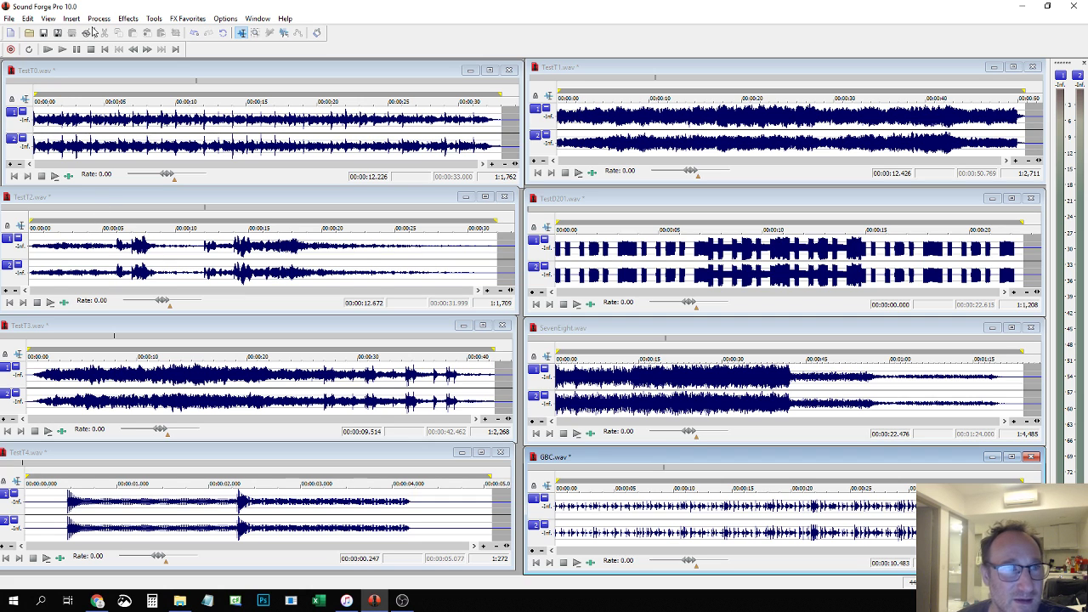
{"action": "left_click", "coordinate": [98, 18]}
{"action": "left_click", "coordinate": [125, 125]}
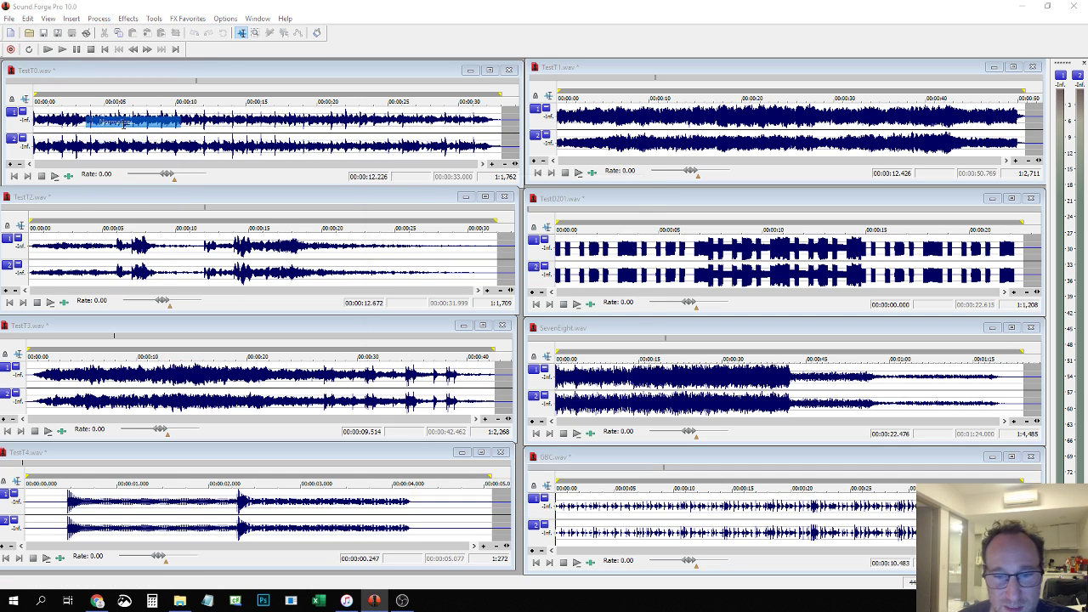
{"action": "left_click", "coordinate": [624, 198]}
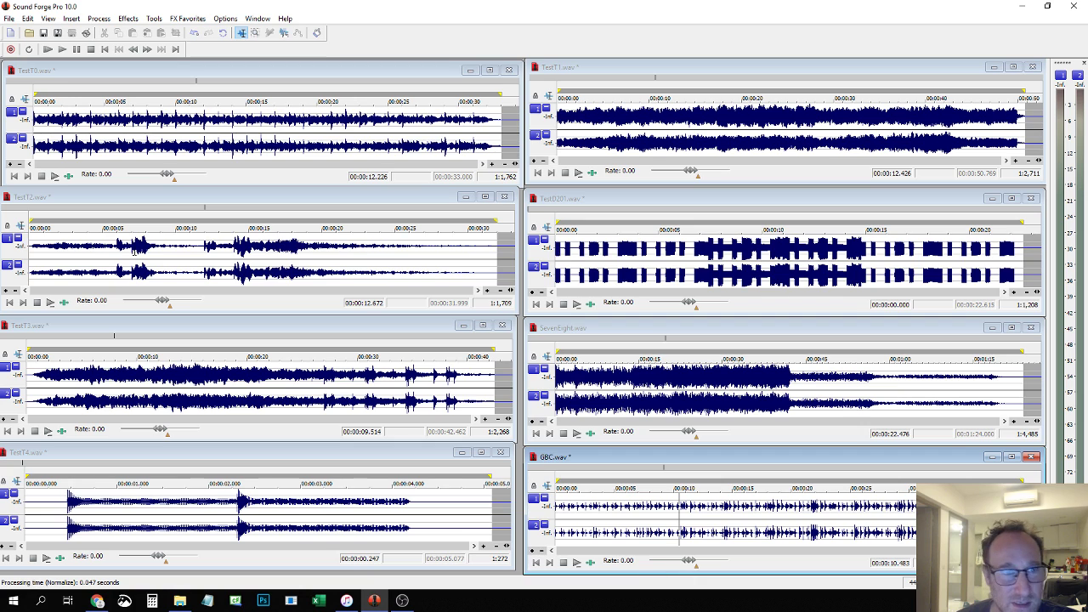
{"action": "left_click", "coordinate": [104, 49]}
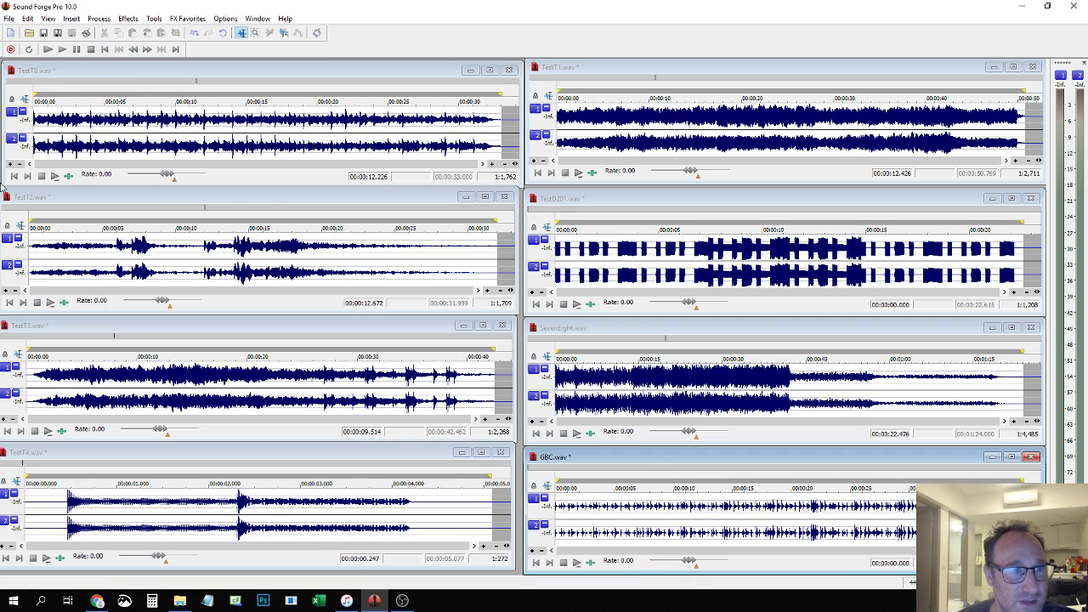
{"action": "left_click", "coordinate": [48, 49]}
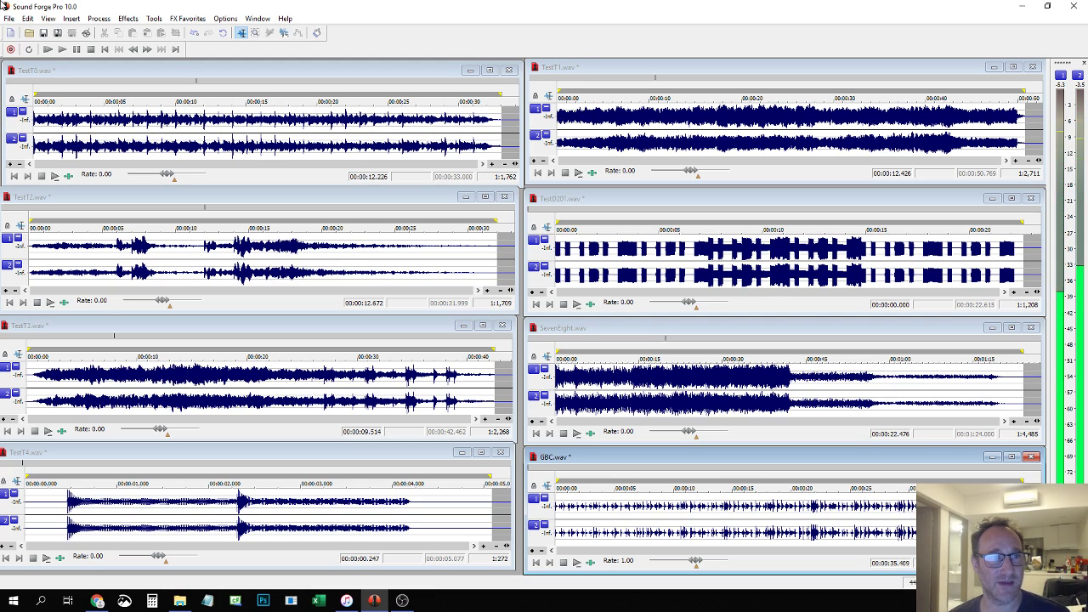
Stop GBC.wav, then play SevenEight.wav from its beginning.
{"action": "left_click", "coordinate": [90, 49]}
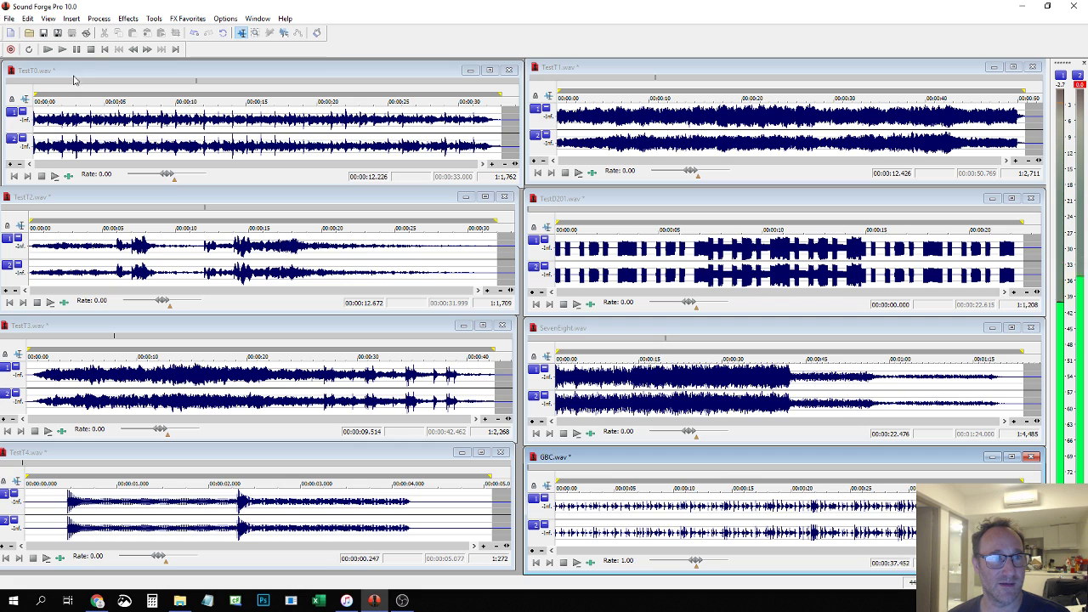
{"action": "left_click", "coordinate": [831, 333]}
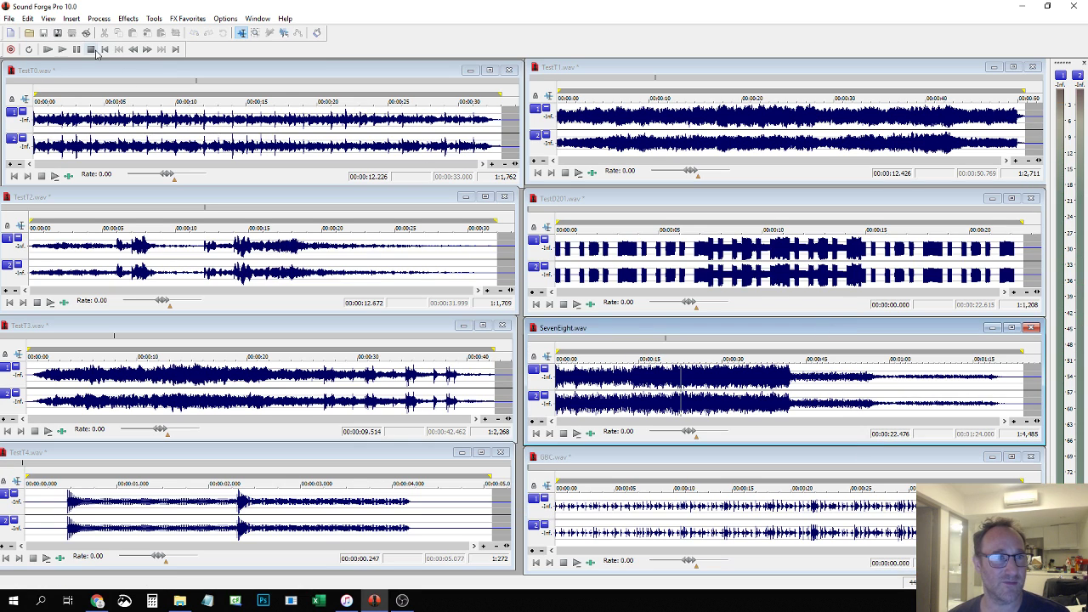
{"action": "left_click", "coordinate": [104, 49]}
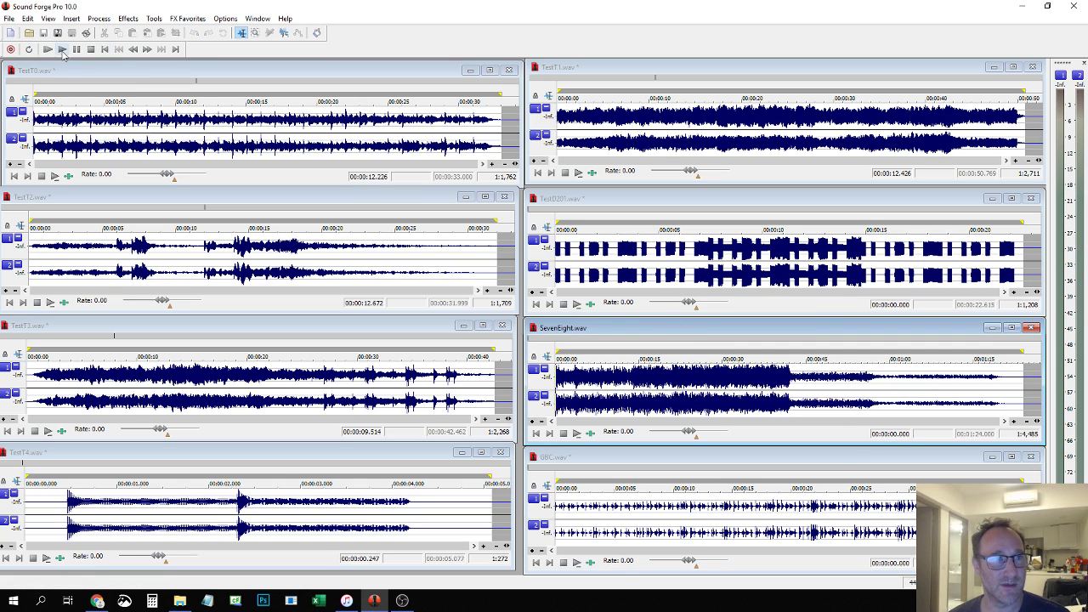
{"action": "left_click", "coordinate": [62, 49]}
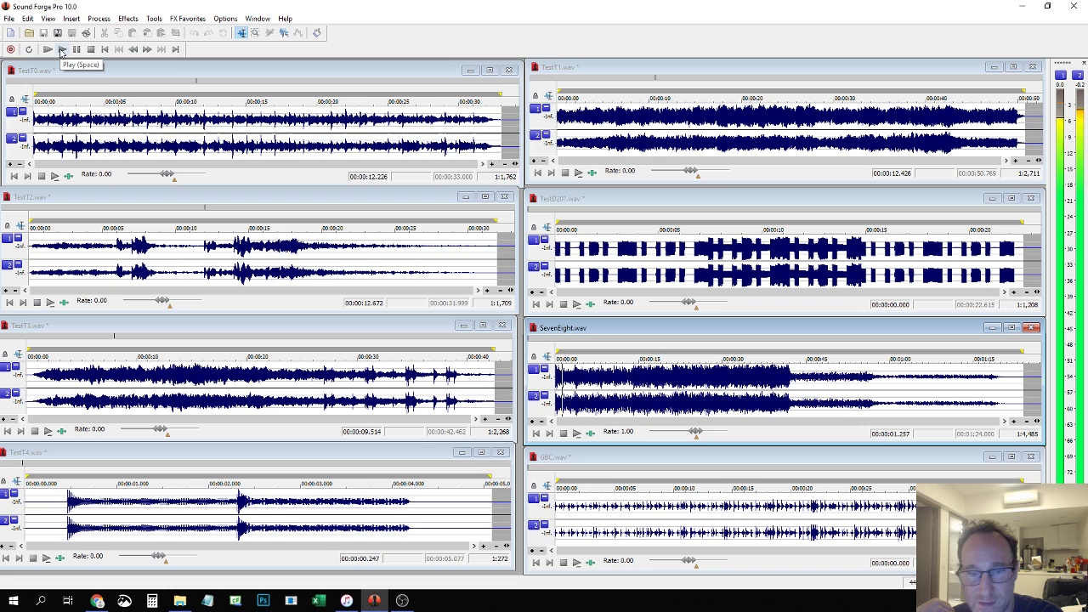